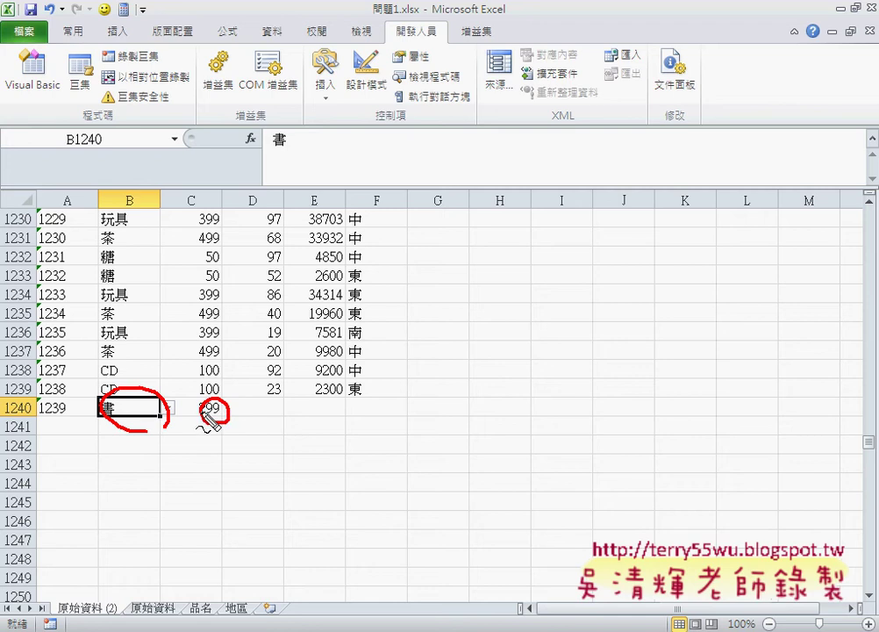
Inspect the nested price formula in C1240 and the product name in B1240
{"action": "key", "text": "Escape"}
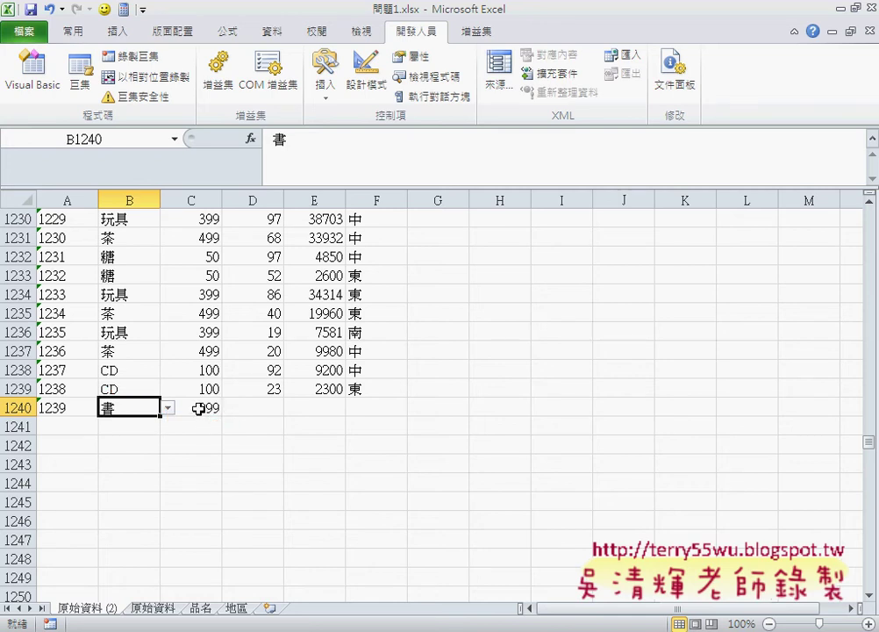
{"action": "left_click", "coordinate": [201, 409]}
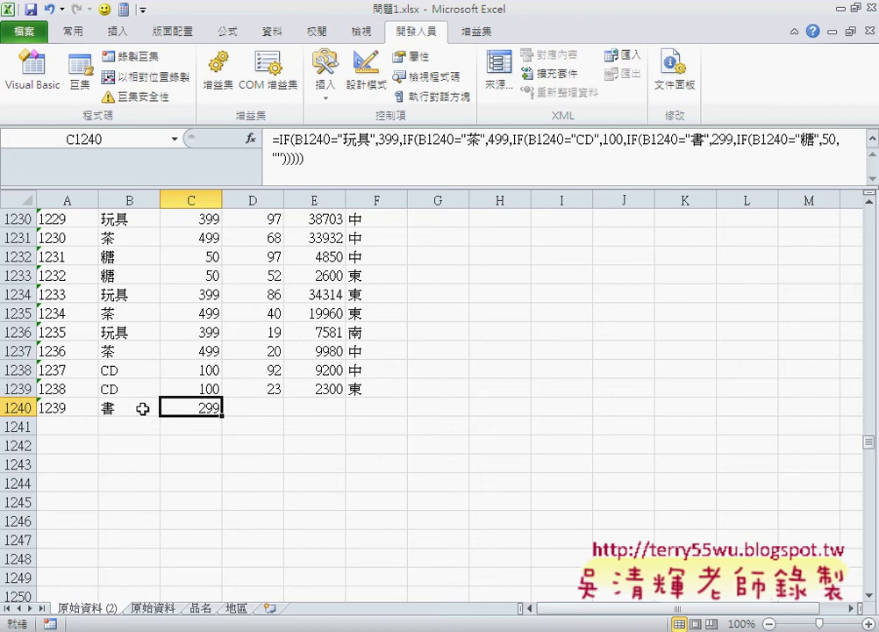
{"action": "left_click", "coordinate": [142, 409]}
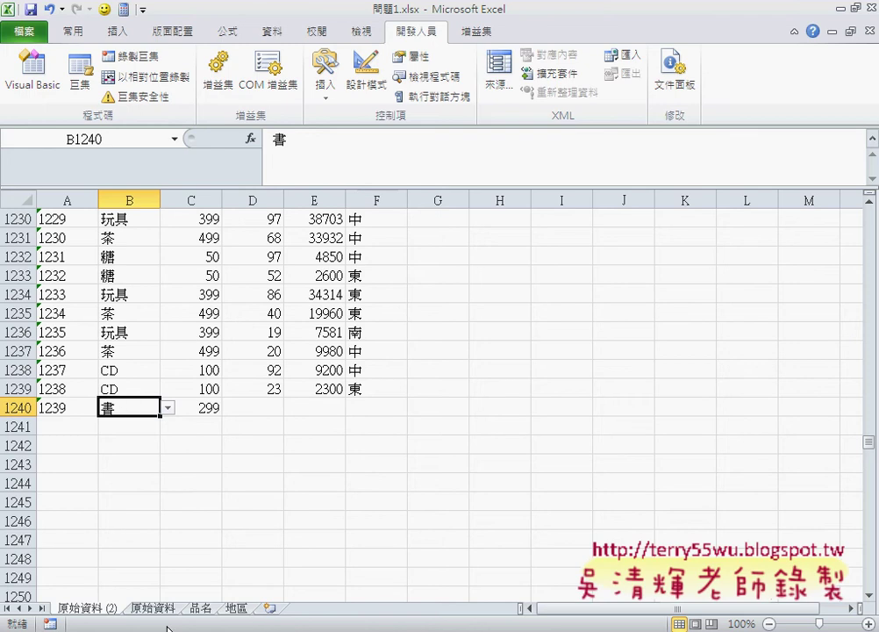
Review product names 玩具, 茶, CD, 書, 糖 on the 品名 sheet, then return to 問題1OK.xlsm
{"action": "left_click", "coordinate": [201, 607]}
{"action": "left_click", "coordinate": [80, 243]}
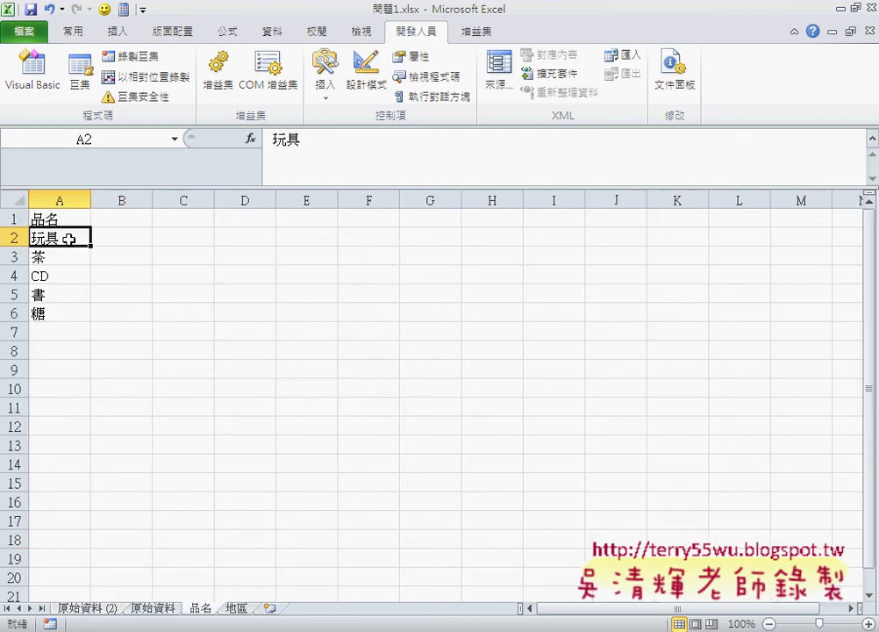
{"action": "left_click", "coordinate": [41, 257]}
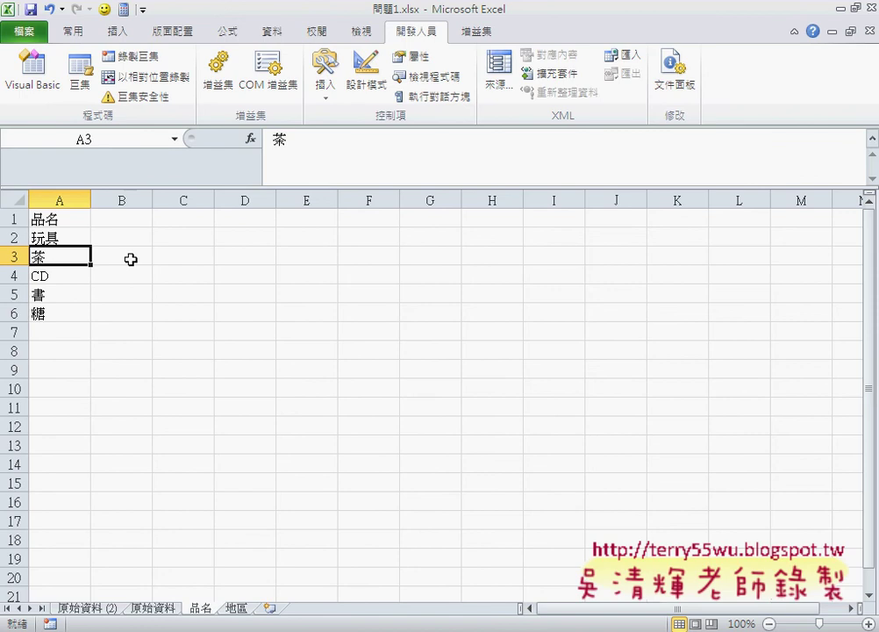
{"action": "left_click", "coordinate": [68, 275]}
{"action": "left_click", "coordinate": [63, 294]}
{"action": "left_click", "coordinate": [64, 328]}
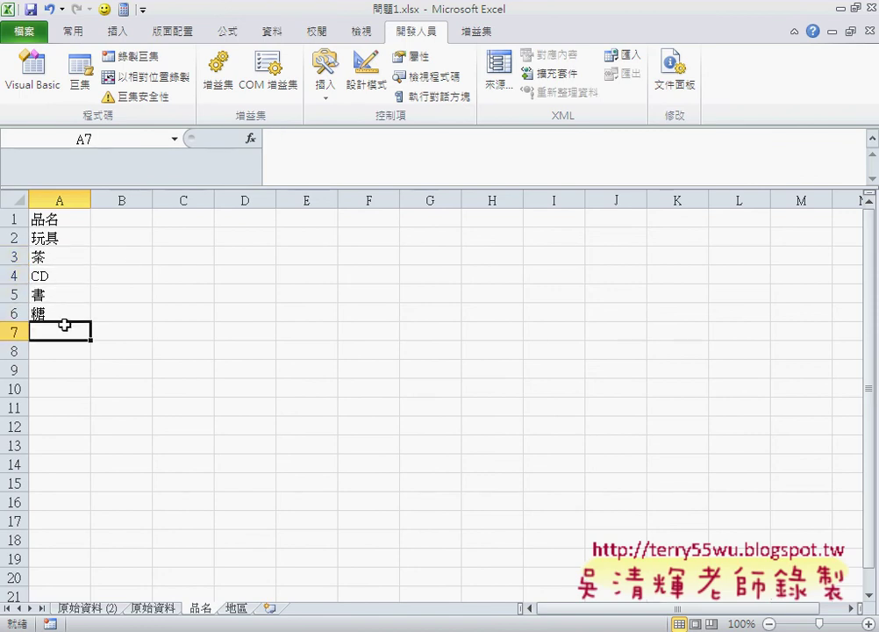
{"action": "left_click", "coordinate": [64, 313]}
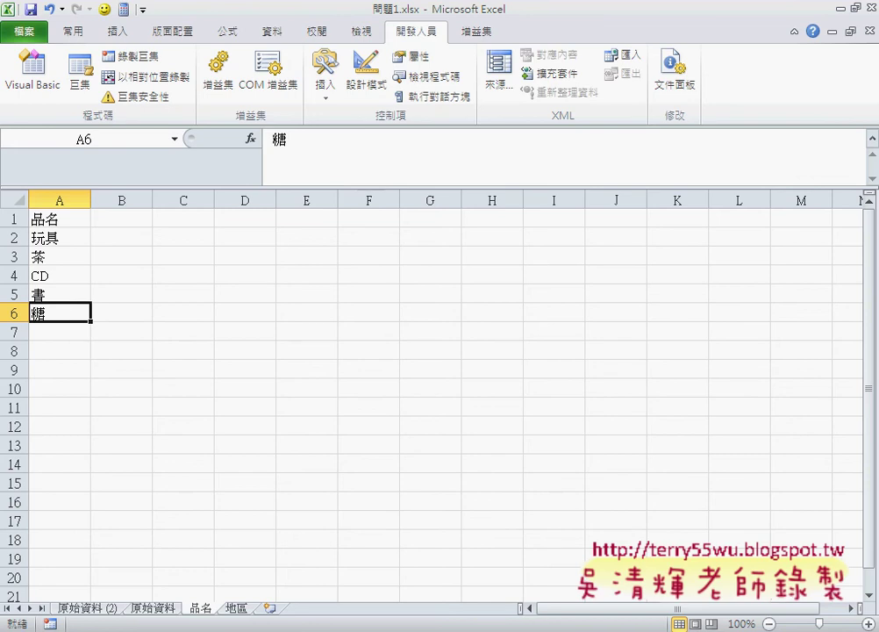
{"action": "left_click", "coordinate": [425, 627]}
{"action": "left_click", "coordinate": [400, 625]}
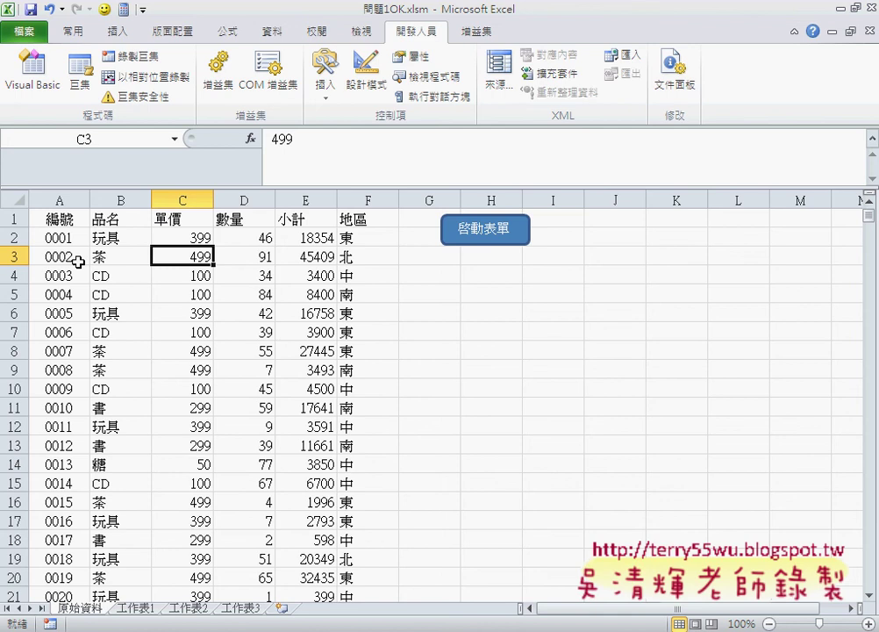
Check where the table's last record ends with Ctrl+Down and Ctrl+Up, then launch the 啟動表單 entry form
{"action": "left_click_drag", "start_coordinate": [72, 256], "coordinate": [347, 250]}
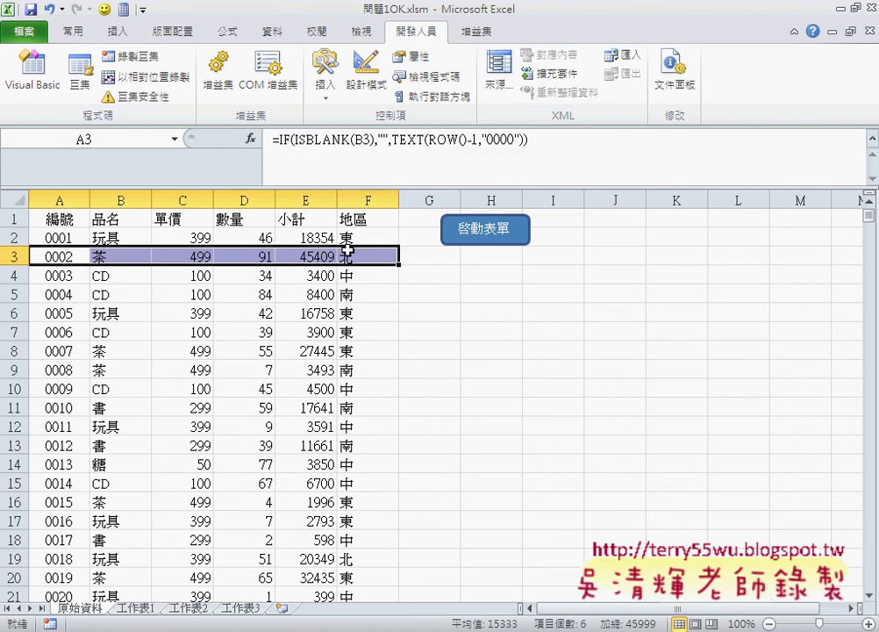
{"action": "key", "text": "ctrl+Down"}
{"action": "key", "text": "Down"}
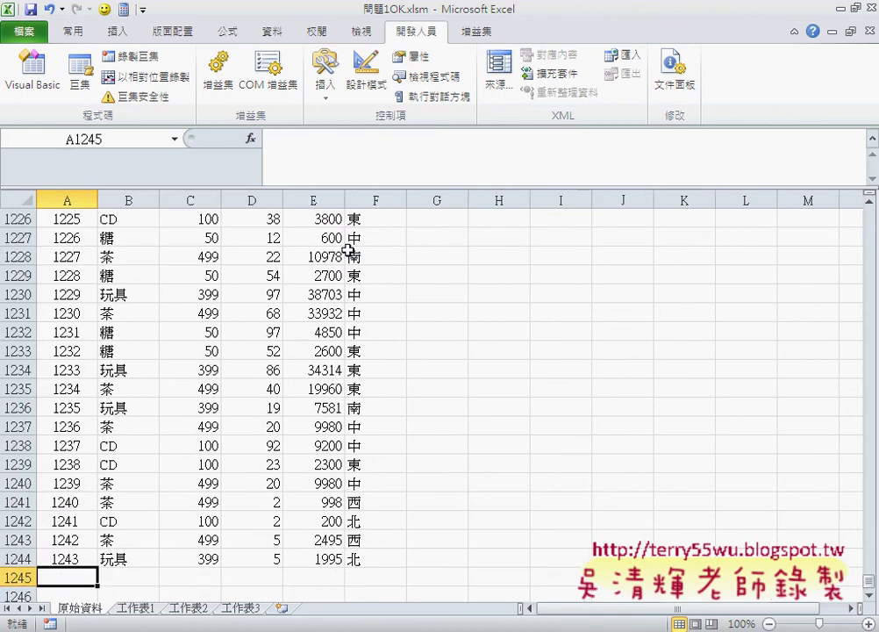
{"action": "key", "text": "Up"}
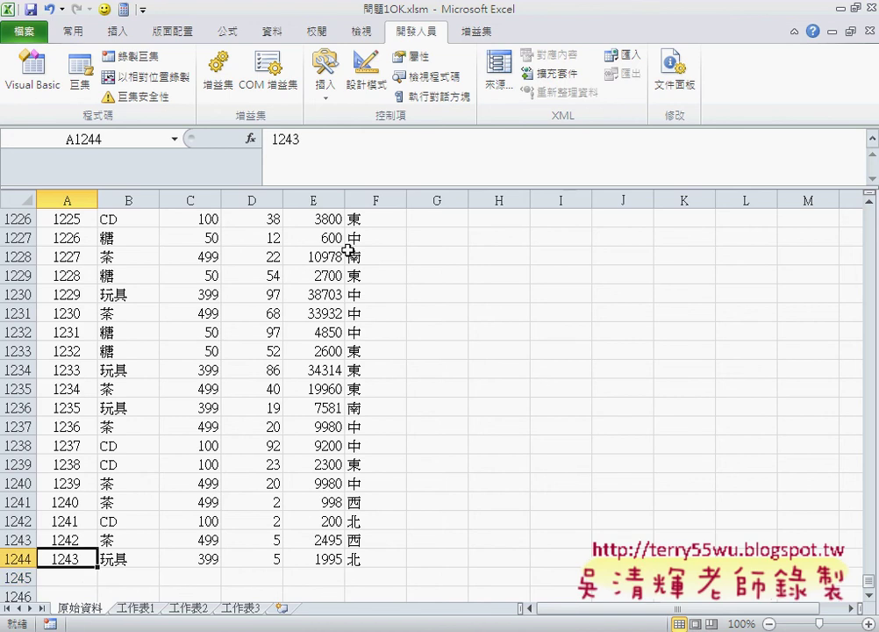
{"action": "key", "text": "ctrl+Up"}
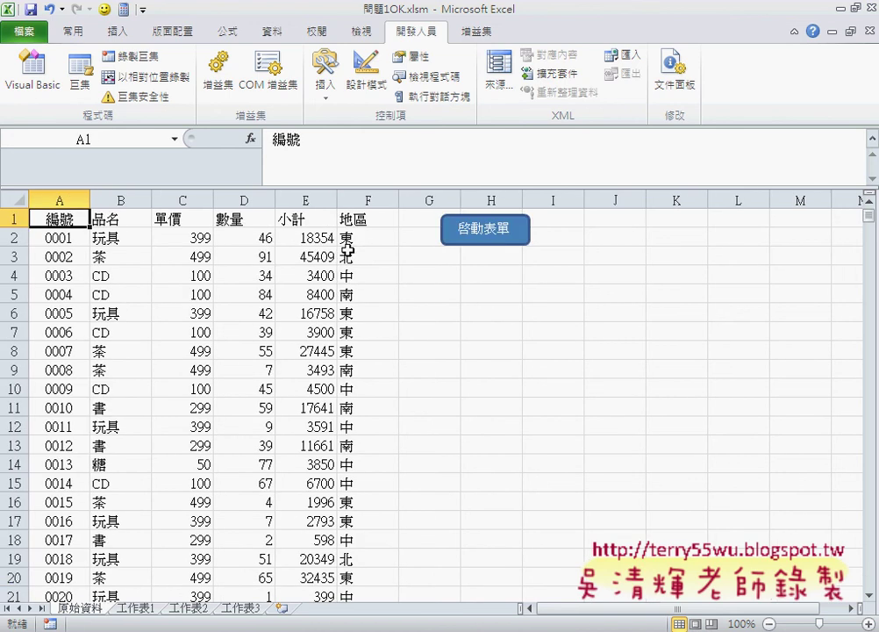
{"action": "left_click", "coordinate": [499, 235]}
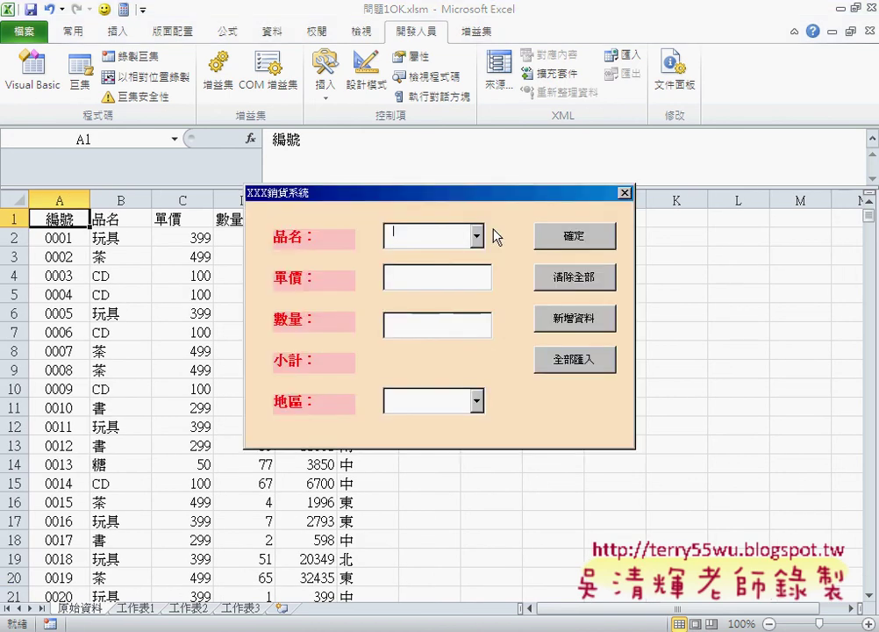
Move the form aside to uncover columns D–F and try product CD, which auto-fills price 100
{"action": "left_click_drag", "start_coordinate": [483, 193], "coordinate": [637, 197]}
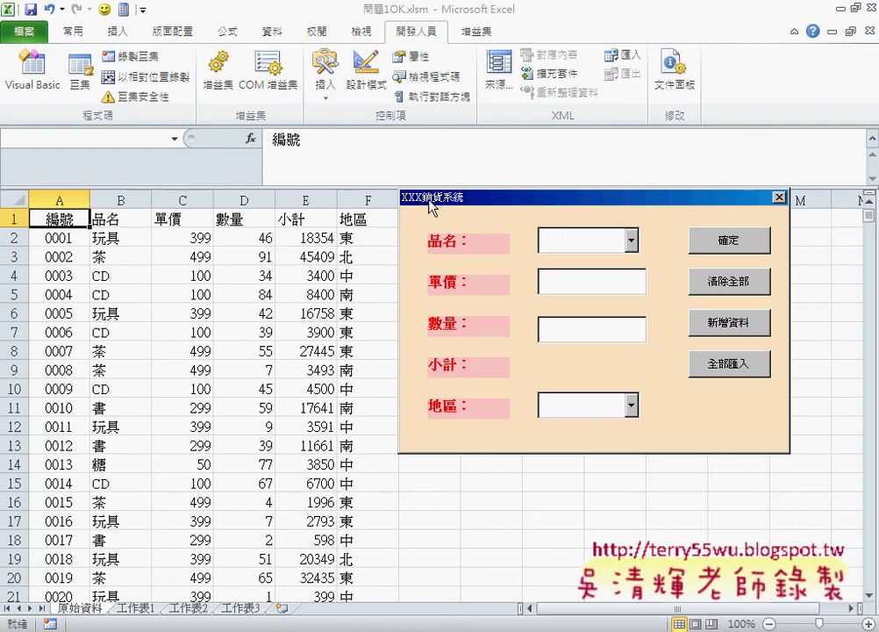
{"action": "left_click", "coordinate": [631, 239]}
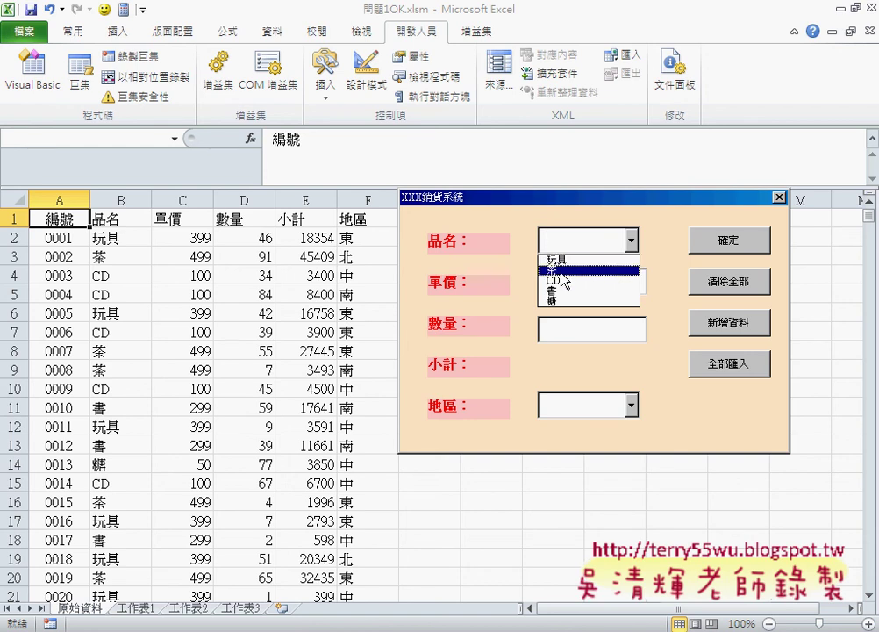
{"action": "left_click", "coordinate": [563, 281]}
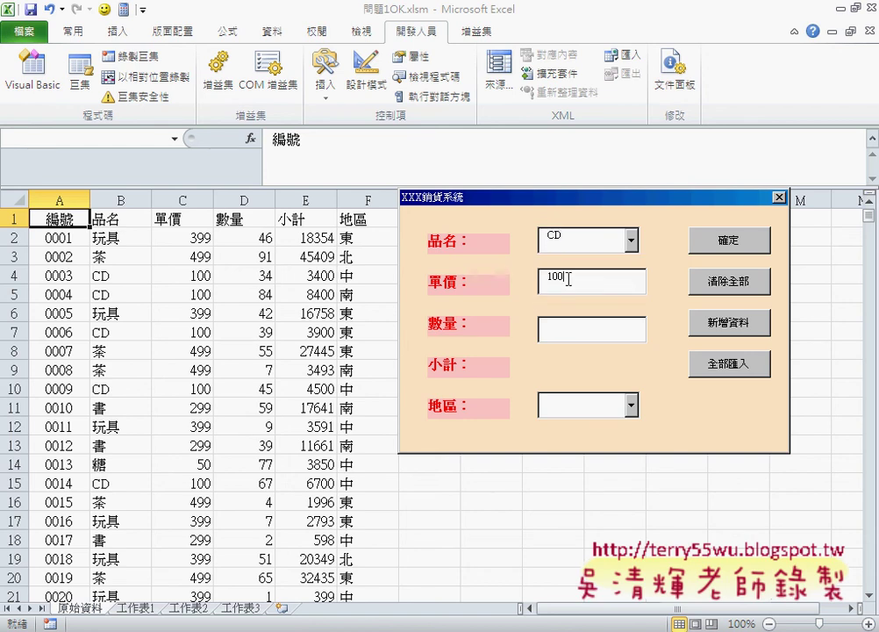
{"action": "left_click_drag", "start_coordinate": [579, 281], "coordinate": [539, 281]}
Set the product to 茶 (price 499), the quantity to 10, and the region to 西
{"action": "left_click", "coordinate": [631, 240]}
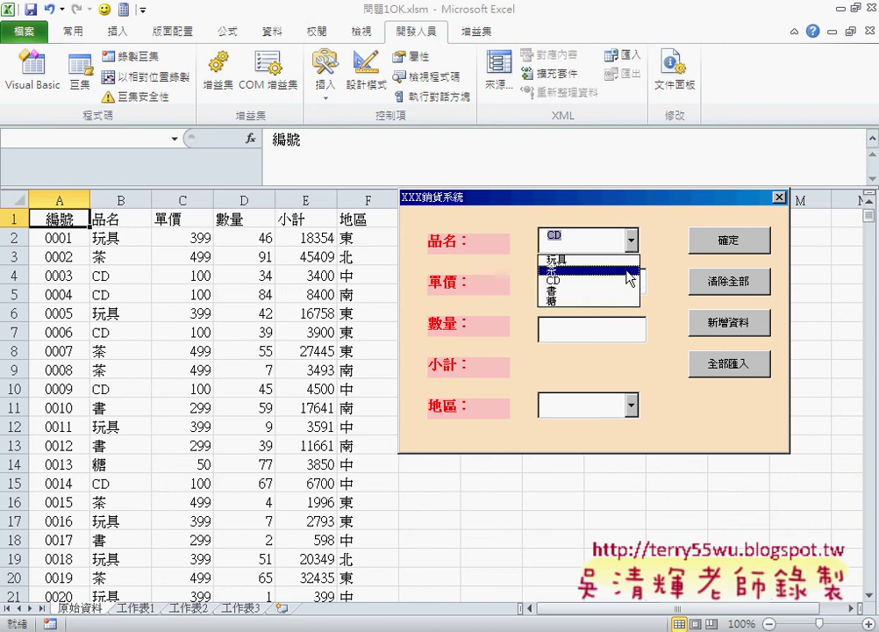
{"action": "left_click", "coordinate": [614, 290]}
{"action": "left_click", "coordinate": [630, 241]}
{"action": "left_click", "coordinate": [614, 283]}
{"action": "left_click", "coordinate": [589, 327]}
{"action": "type", "text": "10"}
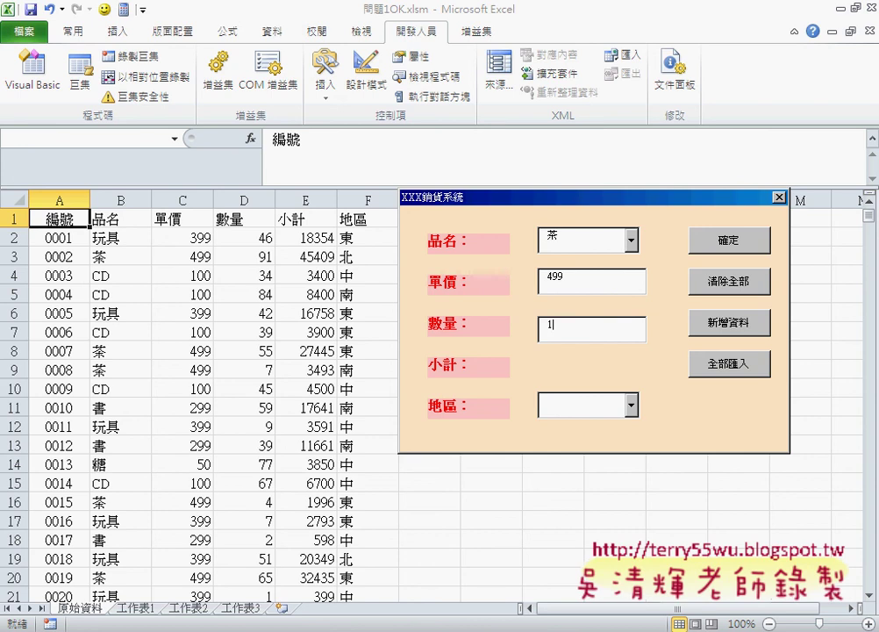
{"action": "left_click", "coordinate": [637, 406]}
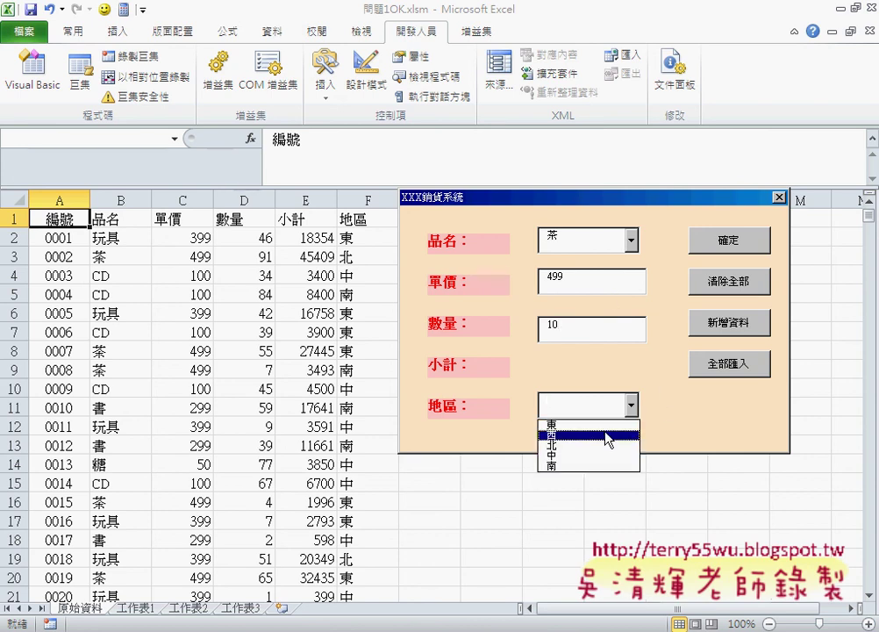
{"action": "left_click", "coordinate": [607, 435]}
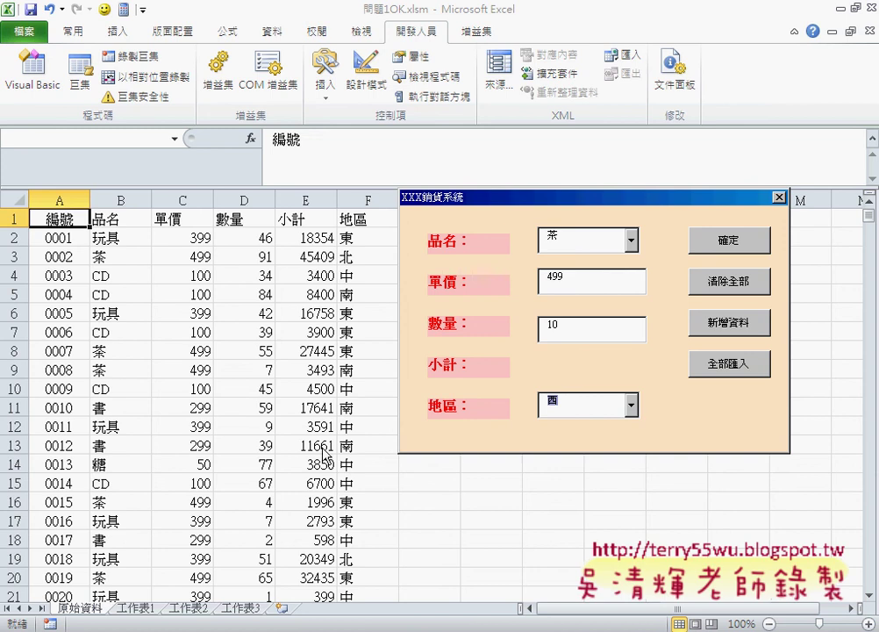
Confirm the form to append record 1244 (茶, 499, 10, 4990, 西) as row 1245
{"action": "left_click", "coordinate": [711, 243]}
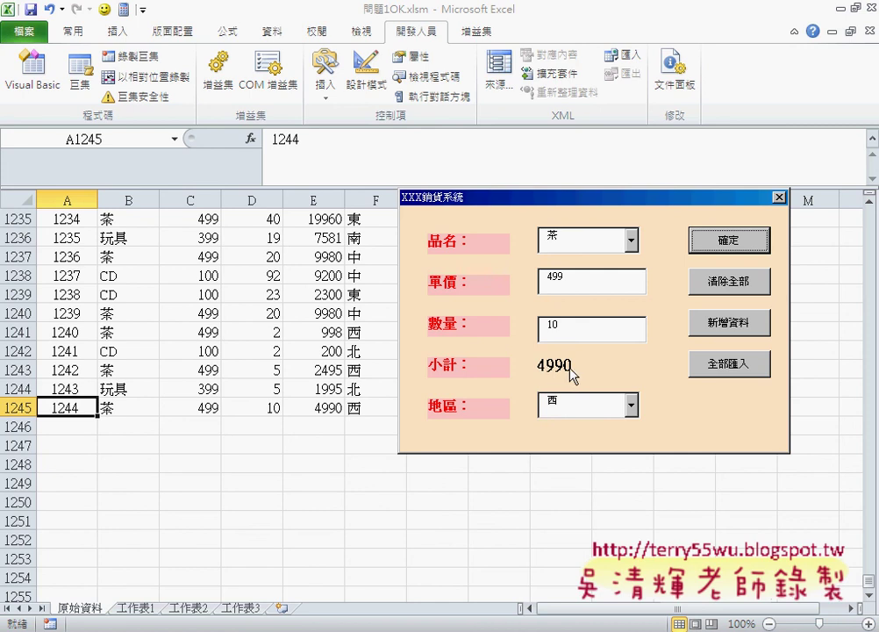
{"action": "left_click_drag", "start_coordinate": [611, 200], "coordinate": [685, 187]}
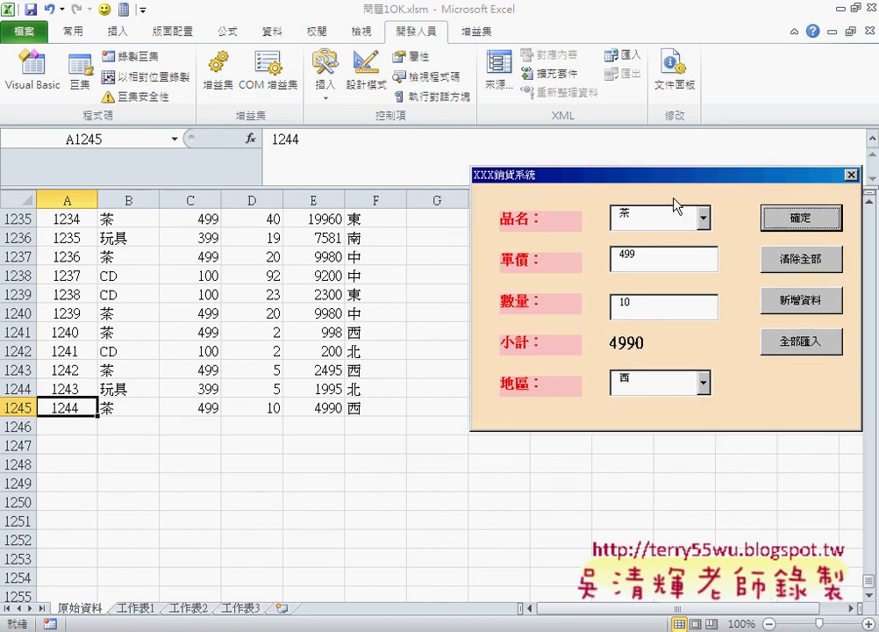
{"action": "left_click_drag", "start_coordinate": [640, 388], "coordinate": [722, 348]}
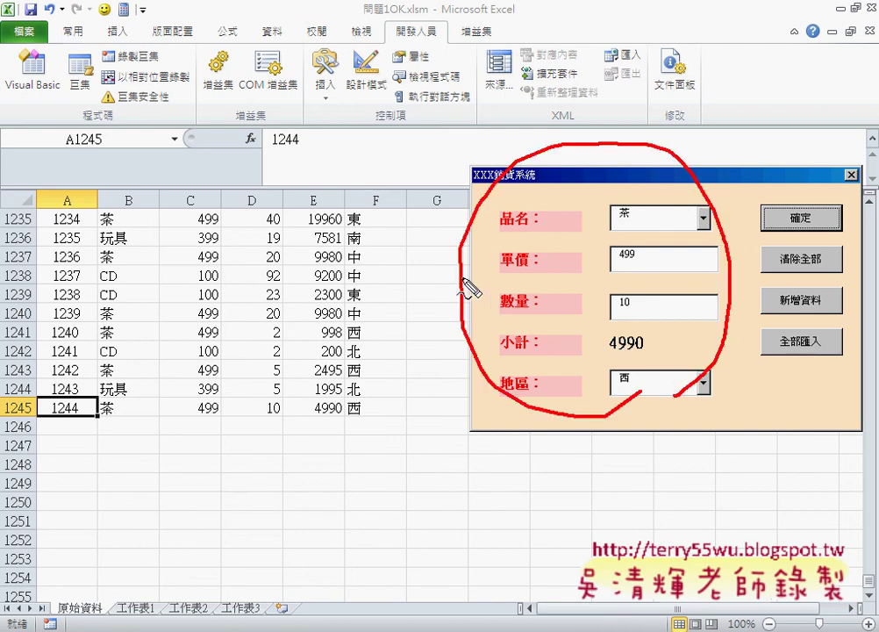
{"action": "mouse_move", "coordinate": [462, 279]}
{"action": "left_mouse_down"}
{"action": "mouse_move", "coordinate": [367, 400]}
{"action": "mouse_move", "coordinate": [226, 397]}
{"action": "mouse_move", "coordinate": [334, 421]}
{"action": "left_mouse_up"}
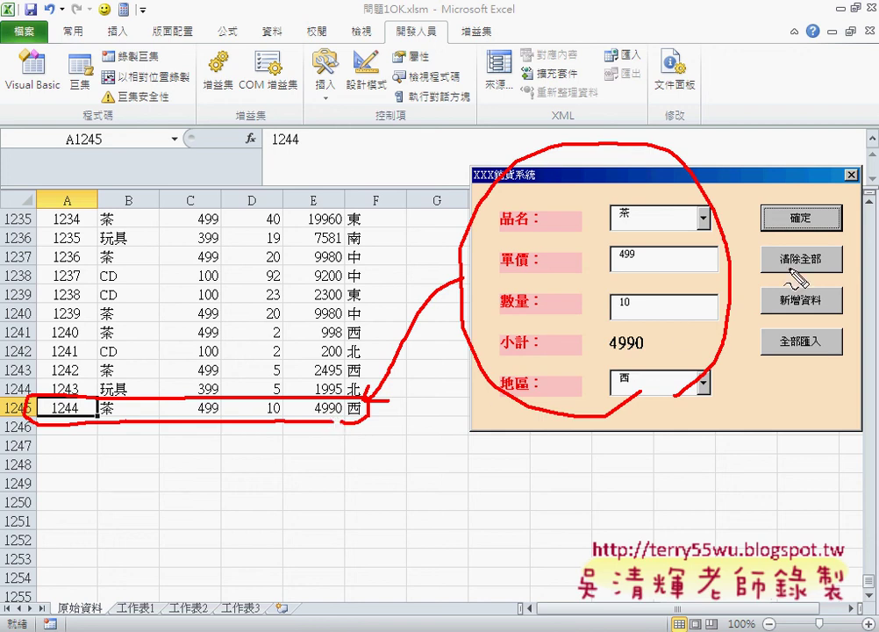
{"action": "mouse_move", "coordinate": [798, 250]}
{"action": "left_mouse_down"}
{"action": "mouse_move", "coordinate": [812, 253]}
{"action": "mouse_move", "coordinate": [785, 249]}
{"action": "left_mouse_up"}
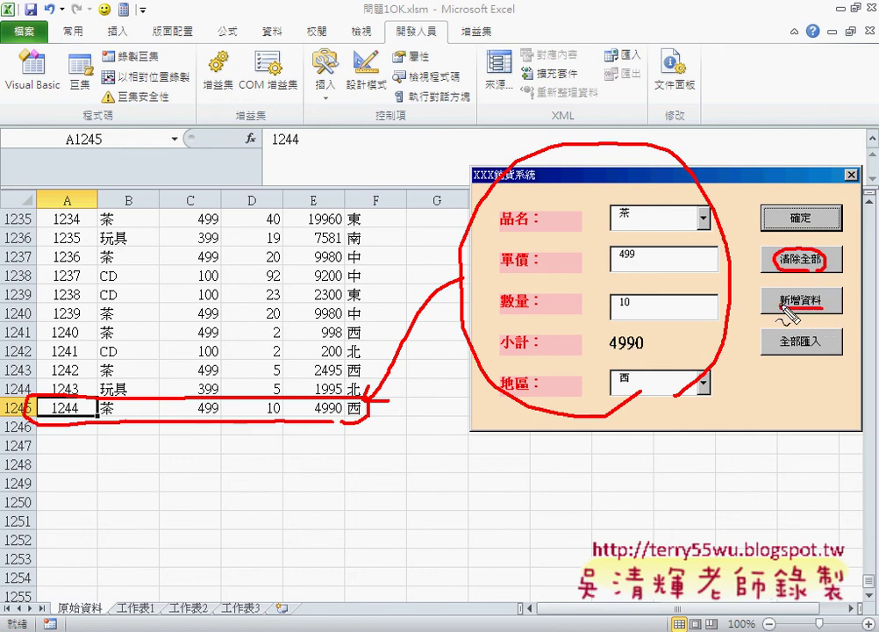
{"action": "left_click_drag", "start_coordinate": [779, 290], "coordinate": [820, 309]}
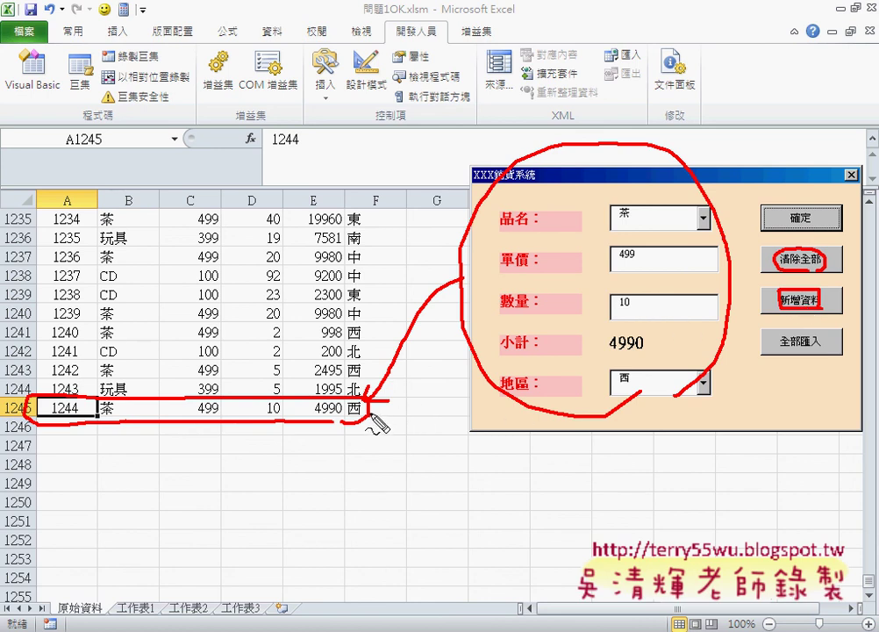
{"action": "mouse_move", "coordinate": [372, 427]}
{"action": "left_mouse_down"}
{"action": "mouse_move", "coordinate": [448, 462]}
{"action": "mouse_move", "coordinate": [478, 490]}
{"action": "mouse_move", "coordinate": [504, 470]}
{"action": "mouse_move", "coordinate": [501, 506]}
{"action": "left_mouse_up"}
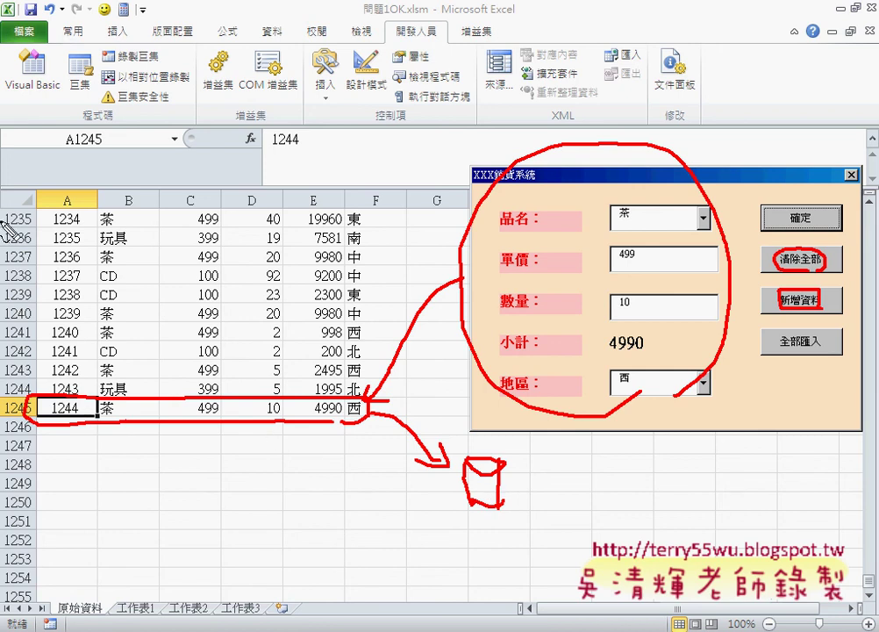
{"action": "left_click_drag", "start_coordinate": [788, 331], "coordinate": [794, 353]}
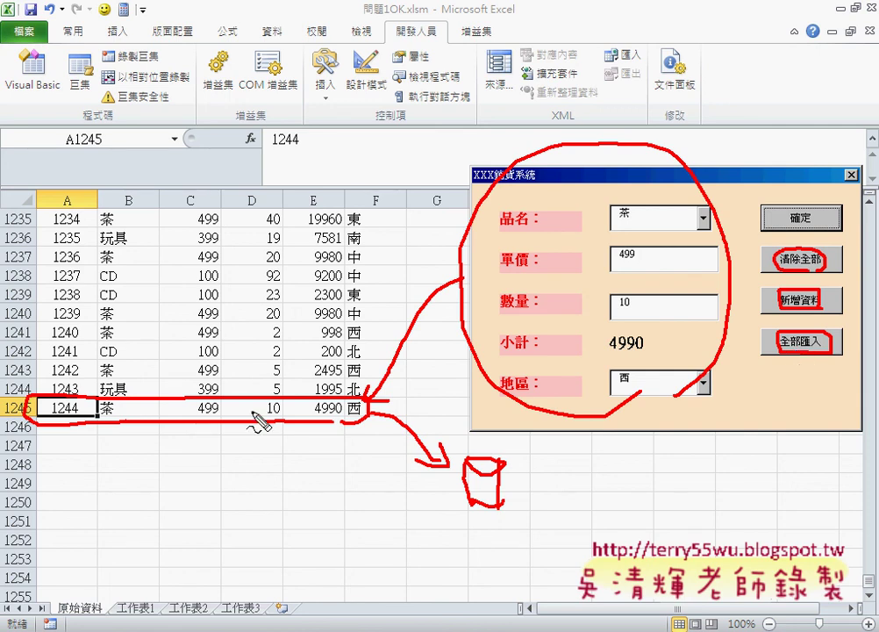
{"action": "left_click_drag", "start_coordinate": [188, 402], "coordinate": [221, 418]}
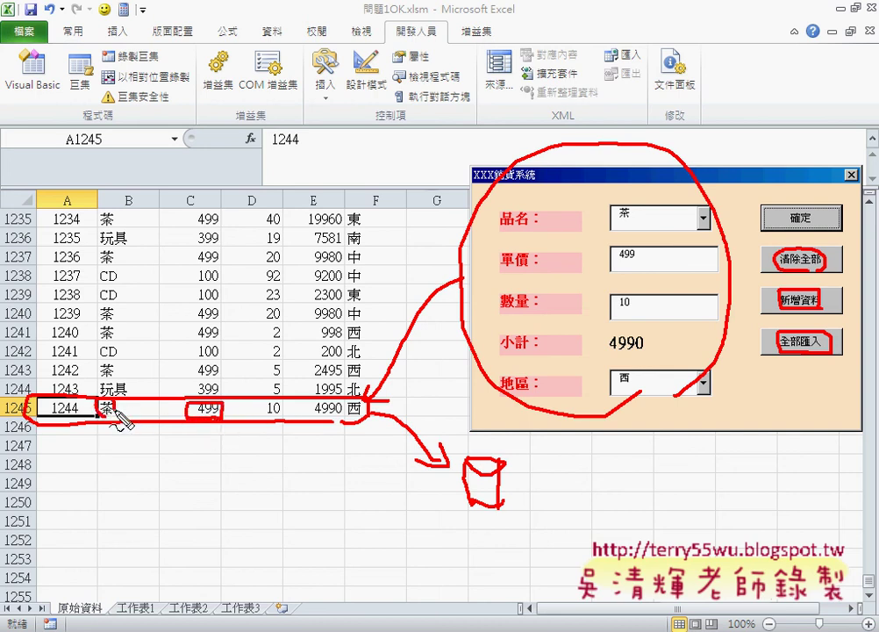
{"action": "mouse_move", "coordinate": [106, 405]}
{"action": "left_mouse_down"}
{"action": "mouse_move", "coordinate": [175, 428]}
{"action": "mouse_move", "coordinate": [188, 414]}
{"action": "left_mouse_up"}
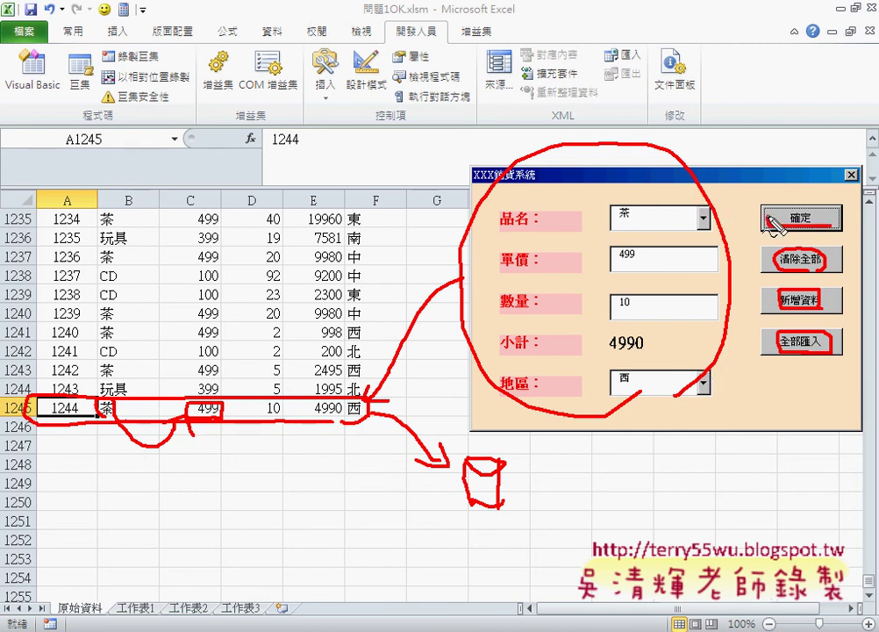
{"action": "left_click_drag", "start_coordinate": [773, 220], "coordinate": [834, 230]}
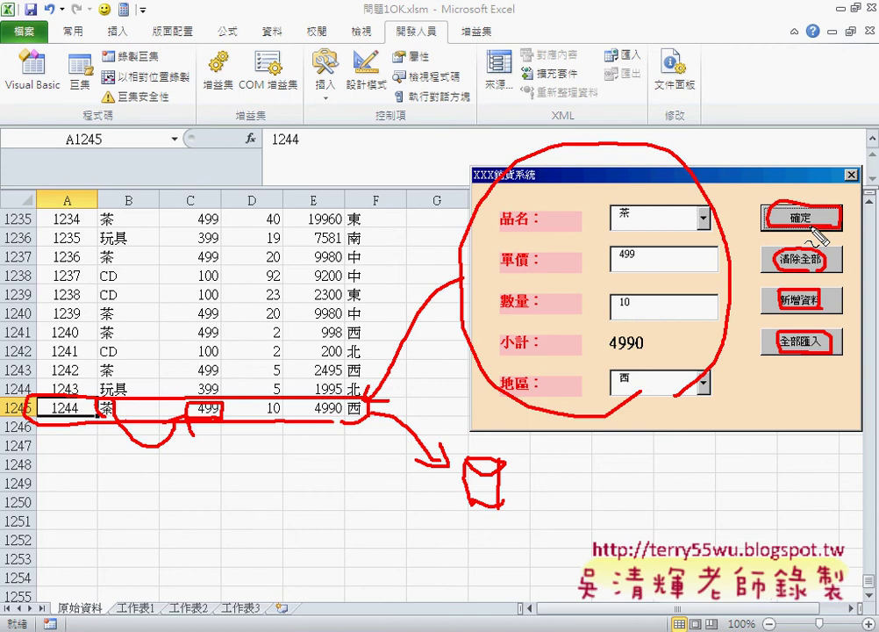